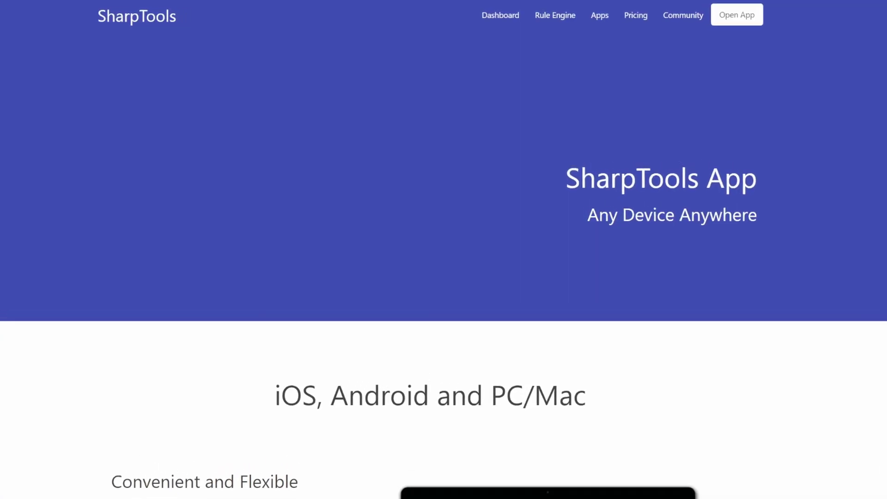
# Scroll down the SharpTools App overview past the iOS and Android sections.
pyautogui.scroll(-5, 444, 278)
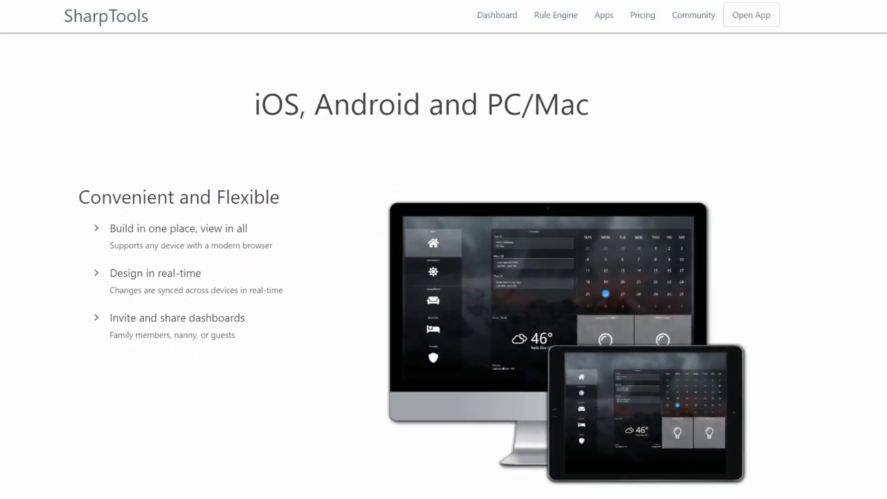
pyautogui.scroll(-7, 443, 266)
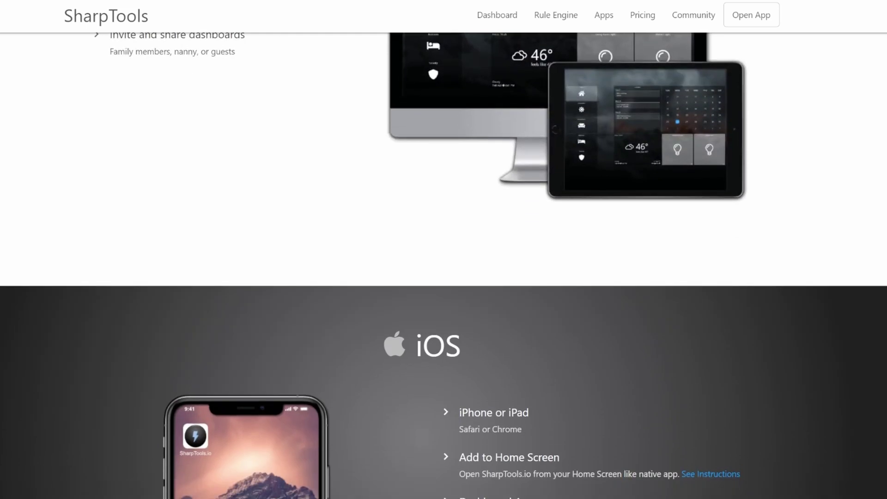
pyautogui.scroll(-4, 444, 266)
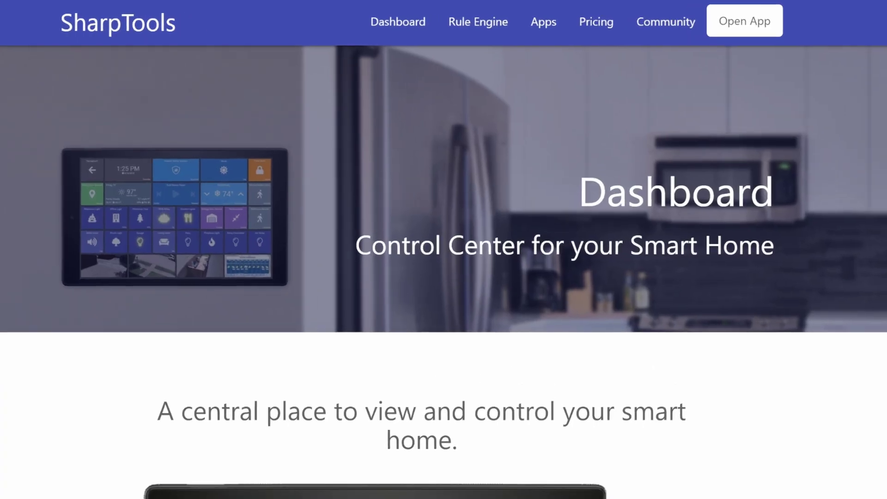
# Scroll through the Dashboard and Rule Engine feature pages.
pyautogui.scroll(-2, 443, 273)
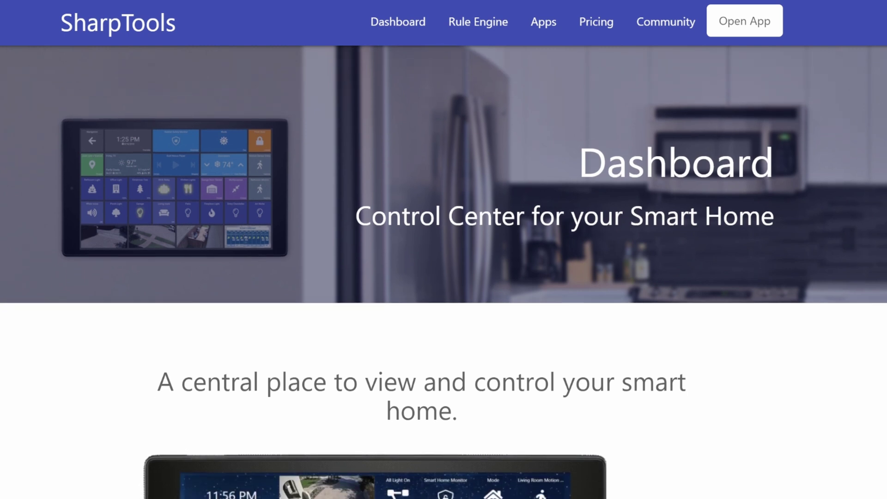
pyautogui.scroll(-3, 444, 273)
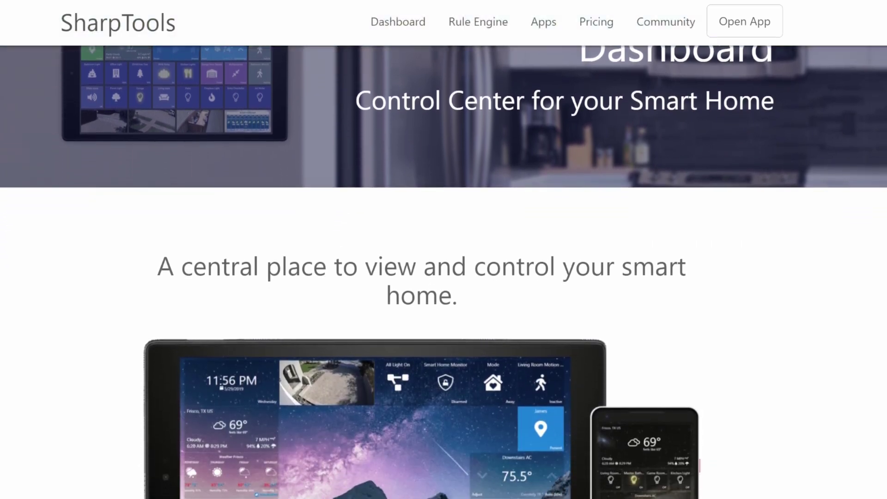
pyautogui.scroll(-2, 444, 273)
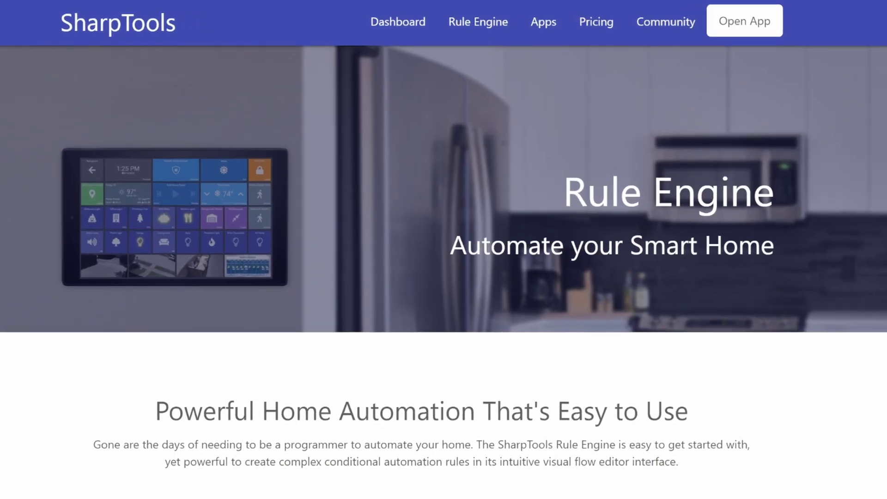
pyautogui.scroll(-1, 444, 272)
pyautogui.scroll(-4, 443, 273)
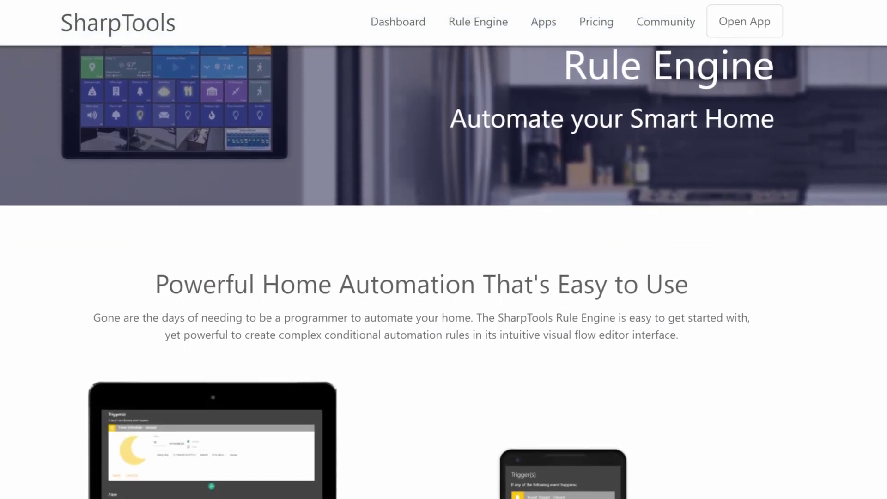
pyautogui.scroll(-2, 443, 273)
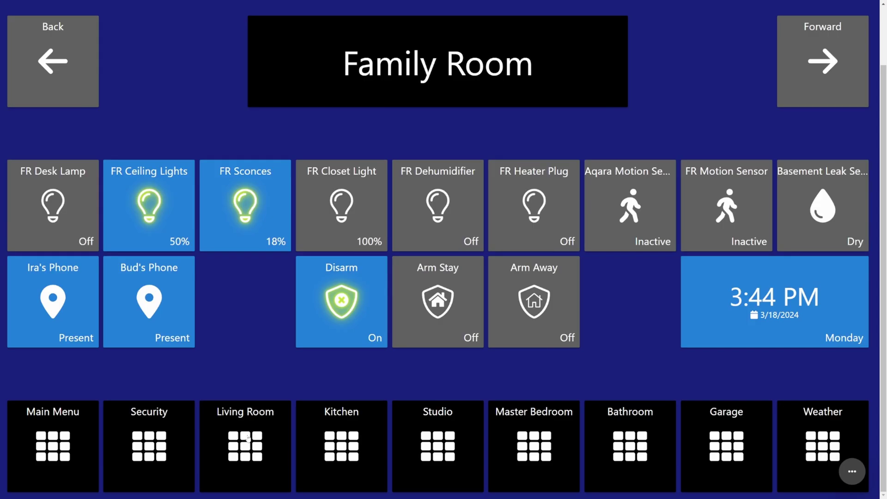
# Switch in turn to the Kitchen, Studio and Master Bedroom room dashboards.
pyautogui.click(343, 446)
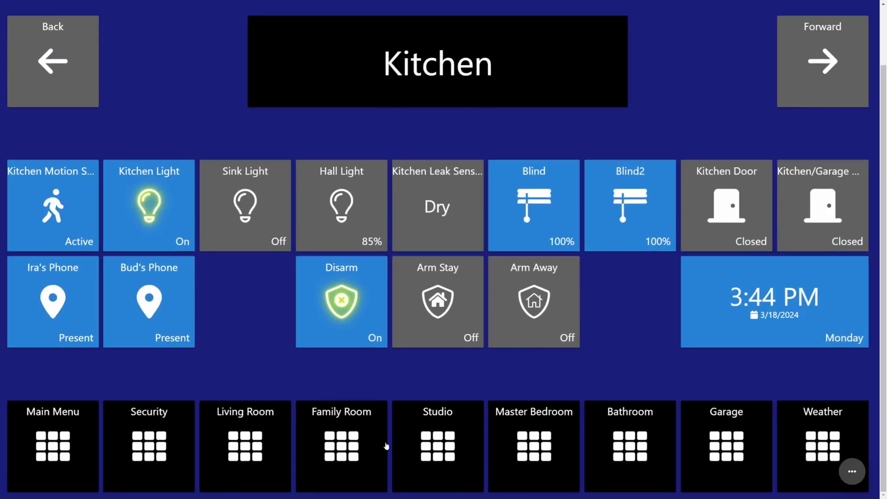
pyautogui.click(439, 440)
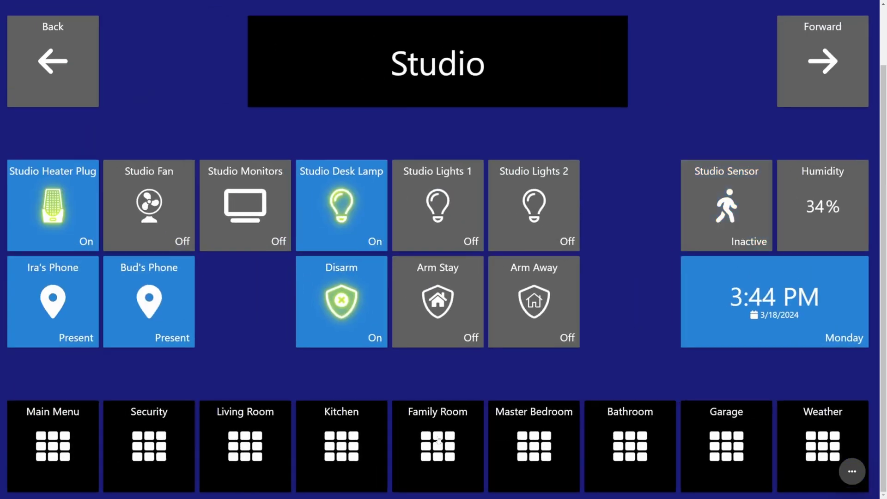
pyautogui.click(537, 442)
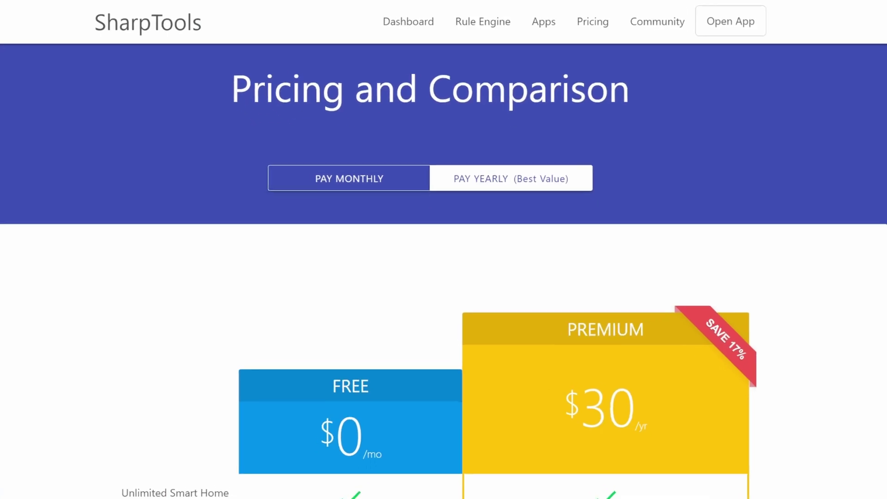
# Scroll through the Free versus Premium plan comparison table.
pyautogui.scroll(-3, 443, 277)
pyautogui.scroll(-3, 444, 277)
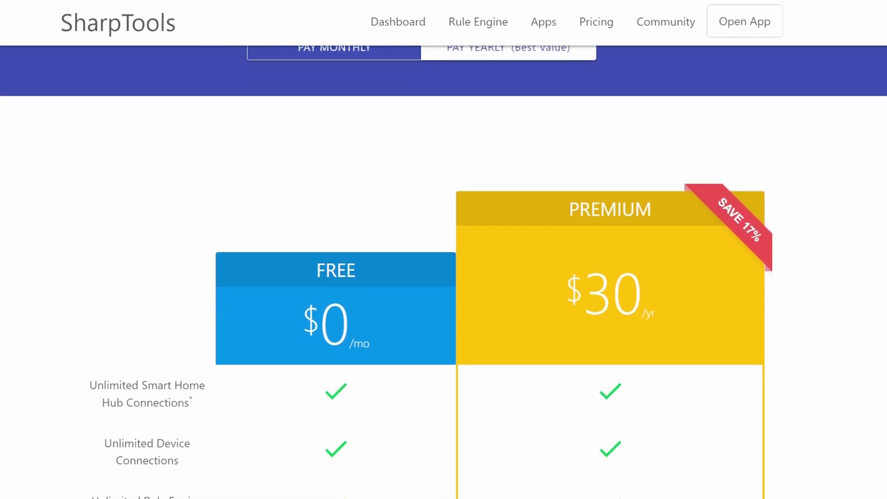
pyautogui.scroll(-3, 444, 272)
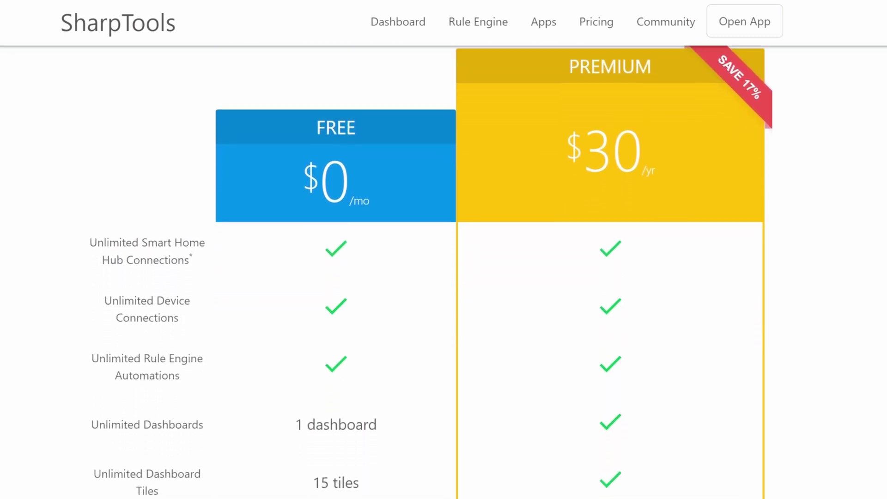
pyautogui.scroll(-3, 444, 272)
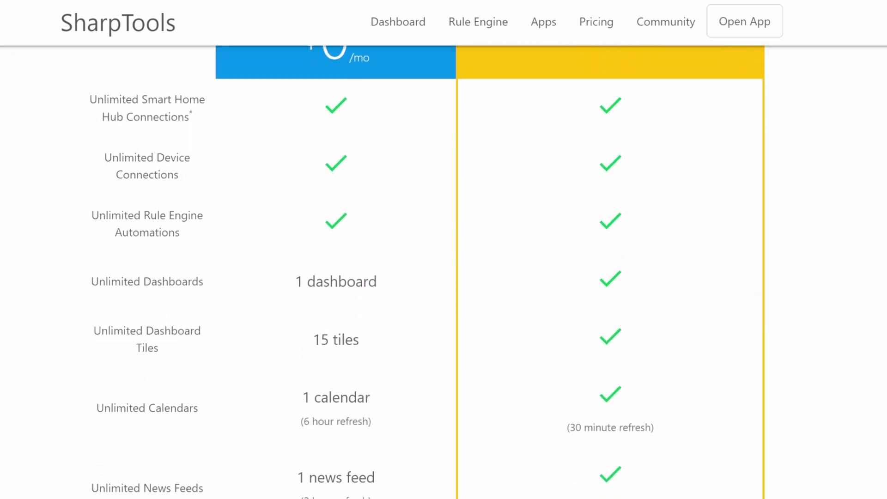
pyautogui.scroll(-3, 444, 272)
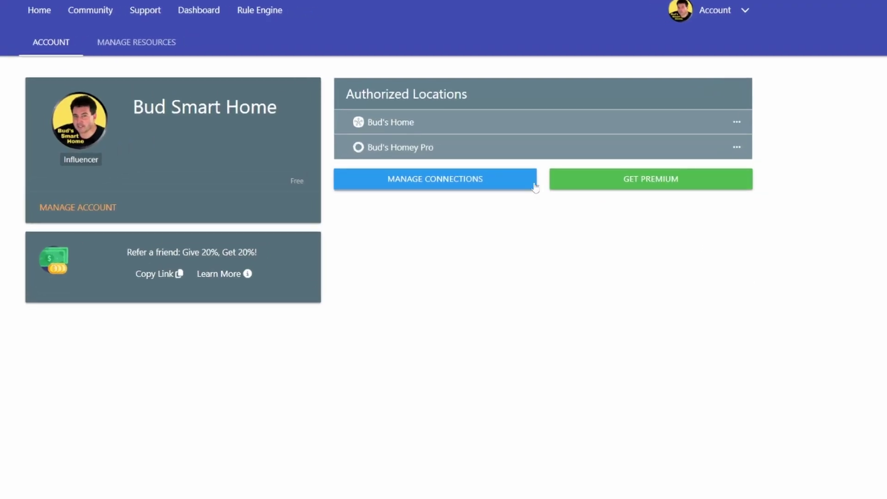
# Pick Homey under Manage Connections and follow its Install App link to the Homey store.
pyautogui.click(509, 180)
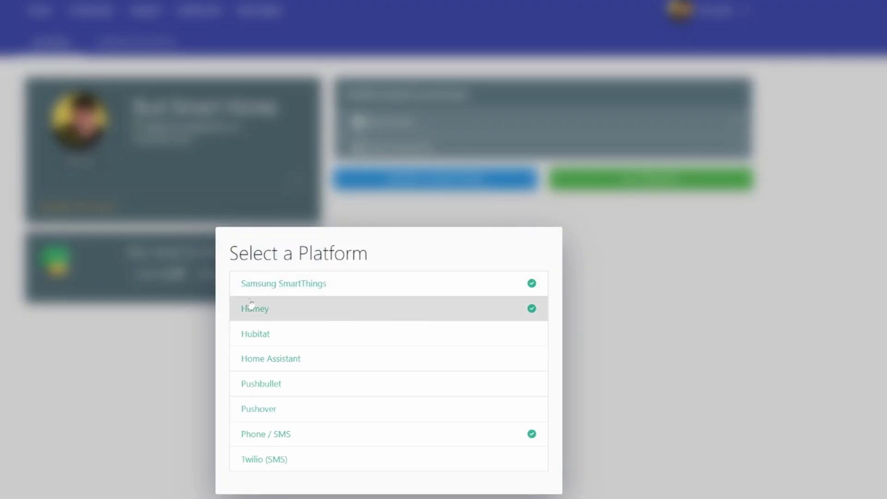
pyautogui.click(361, 314)
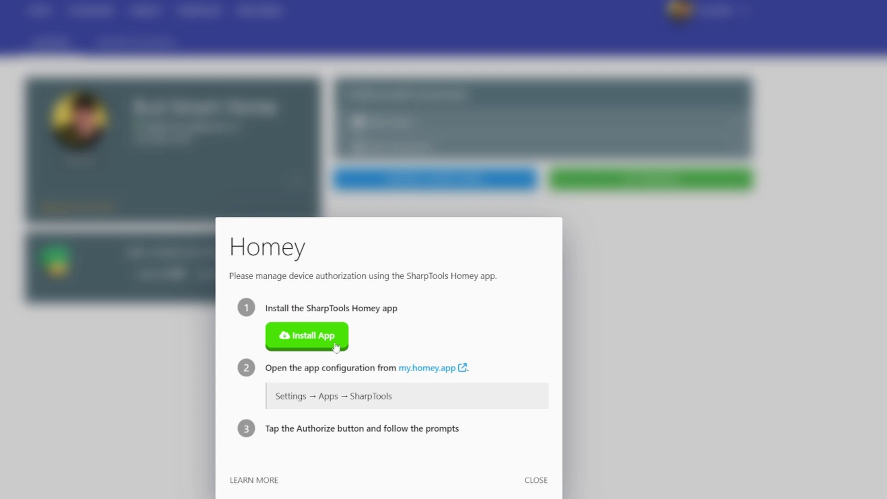
pyautogui.click(336, 345)
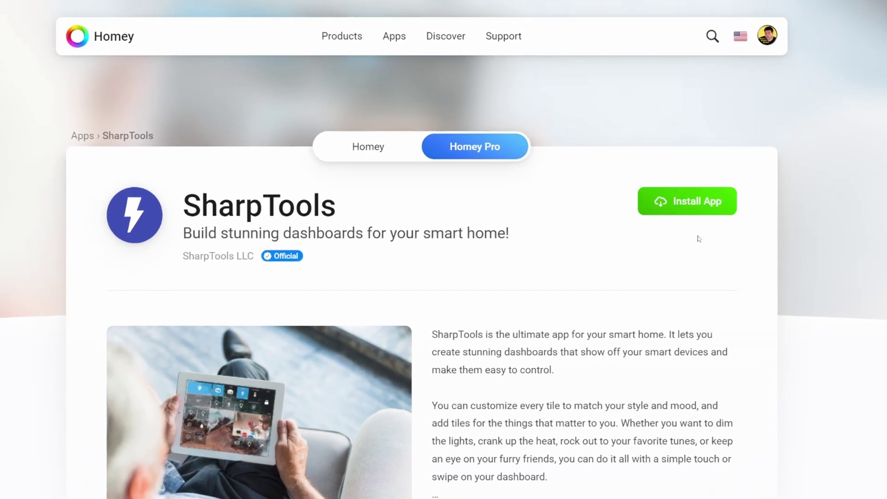
# Install the SharpTools app on the Homey Pro after reviewing its full-access warning.
pyautogui.click(706, 206)
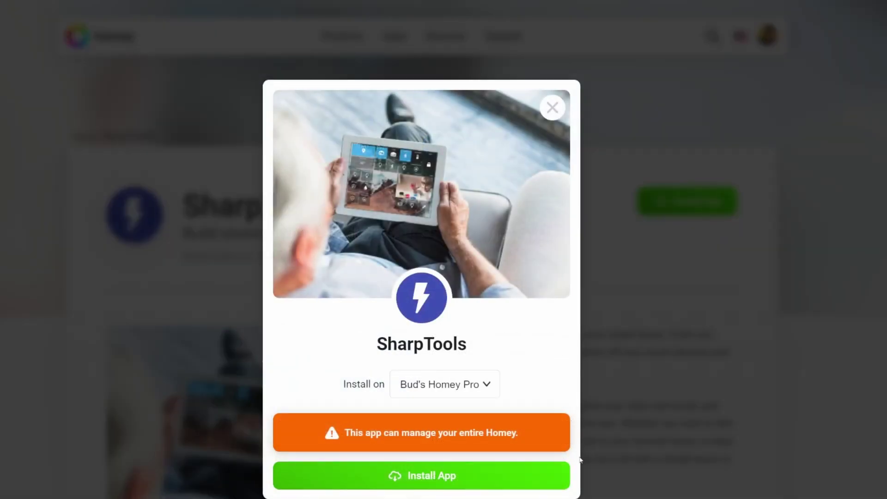
pyautogui.moveTo(310, 434); pyautogui.dragTo(542, 429)
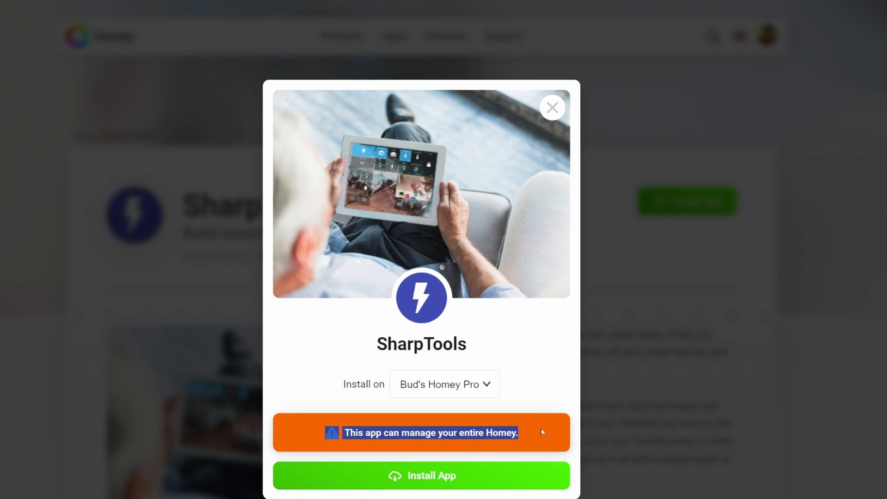
pyautogui.click(508, 475)
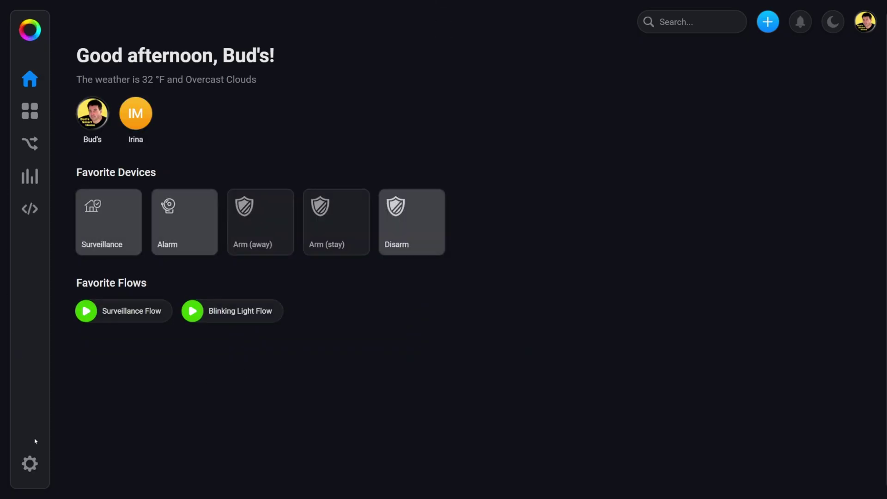
# Find SharpTools in Homey Settings' app list and open its Configure dialog.
pyautogui.click(29, 465)
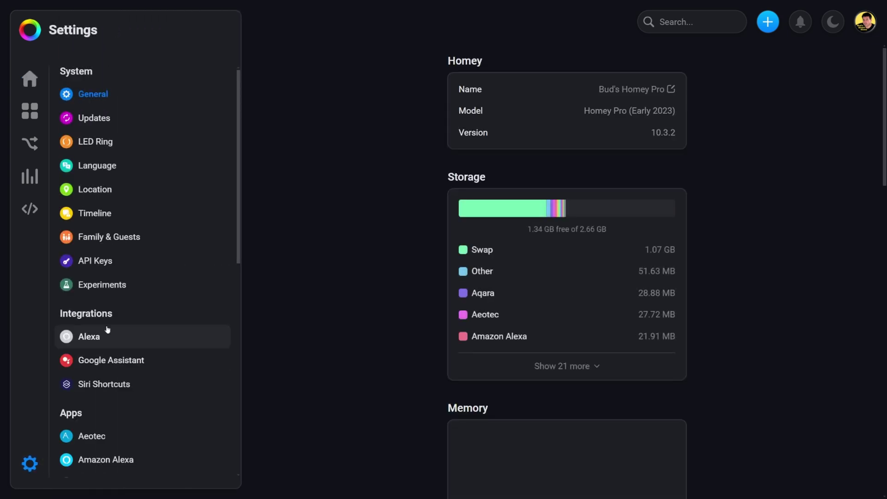
pyautogui.scroll(-4, 109, 250)
pyautogui.scroll(-6, 219, 263)
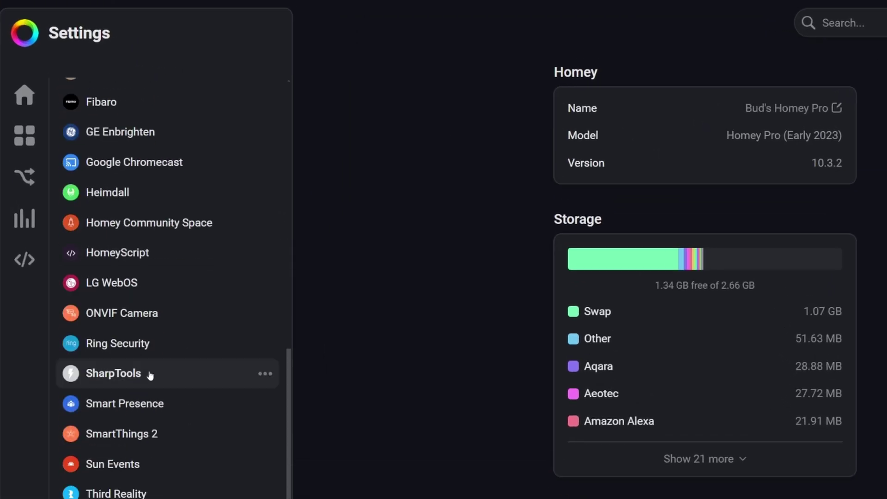
pyautogui.click(100, 377)
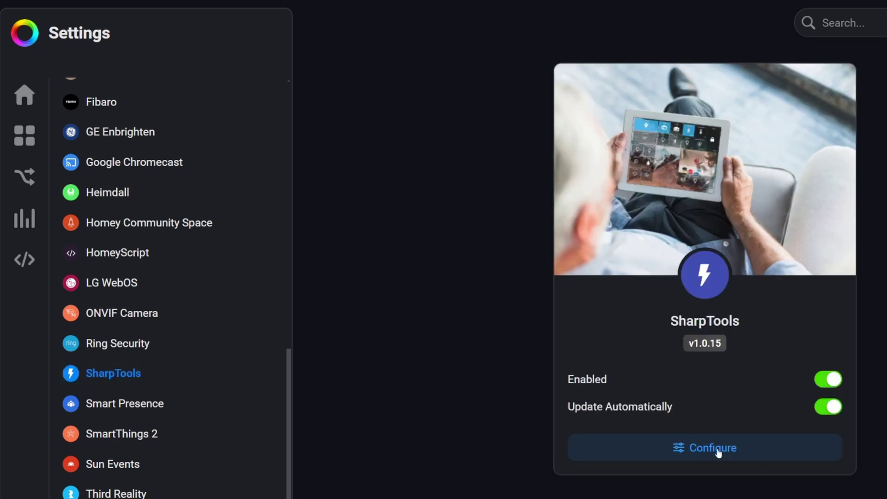
pyautogui.click(705, 452)
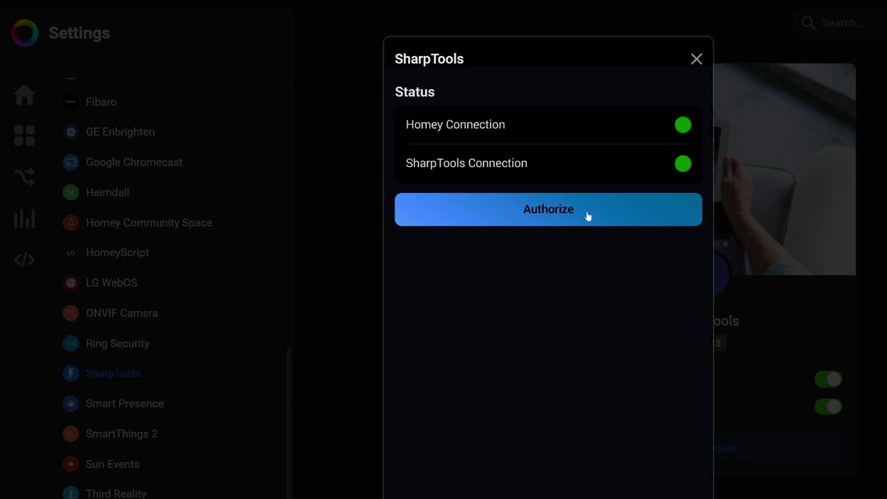
# Authorize SharpTools with the existing Homey Pro location, then close the popup.
pyautogui.click(588, 217)
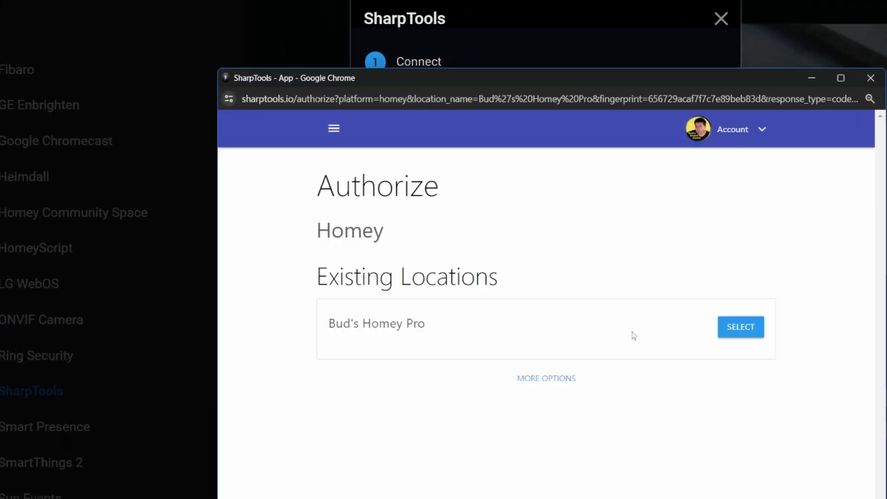
pyautogui.click(741, 329)
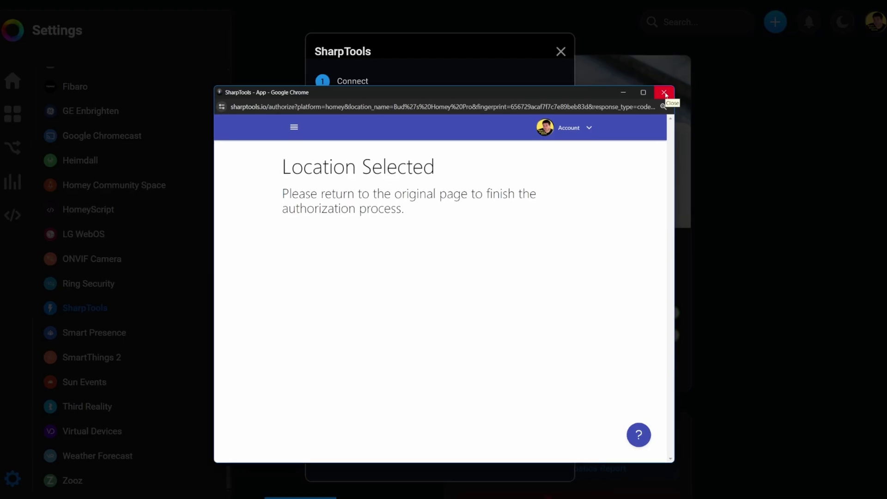
pyautogui.click(679, 102)
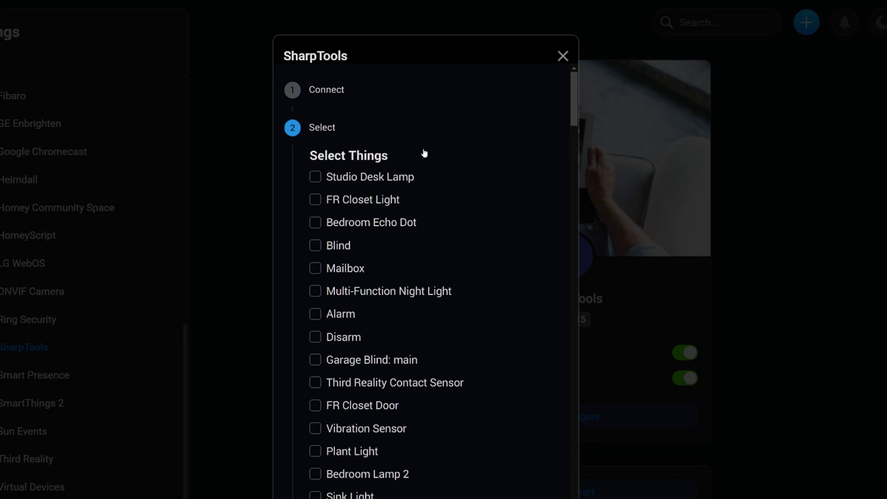
# Tick Weather with all its readings in the Select Things list.
pyautogui.scroll(-10, 424, 153)
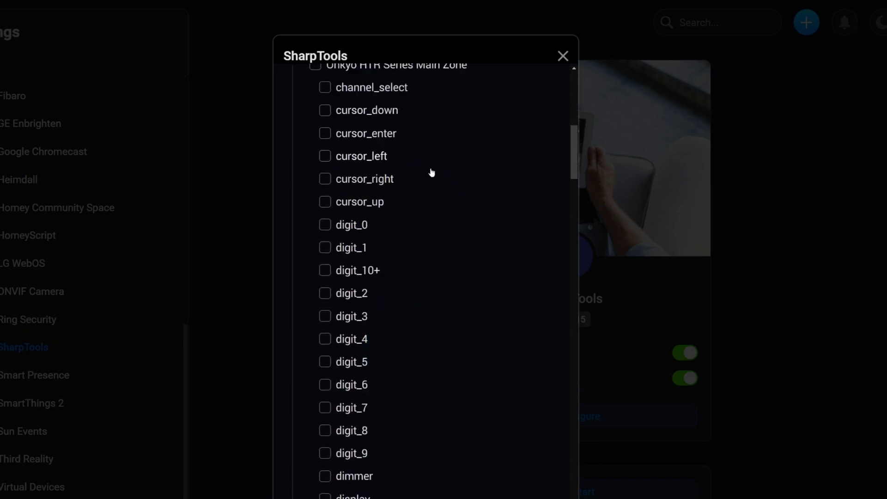
pyautogui.scroll(-20, 432, 172)
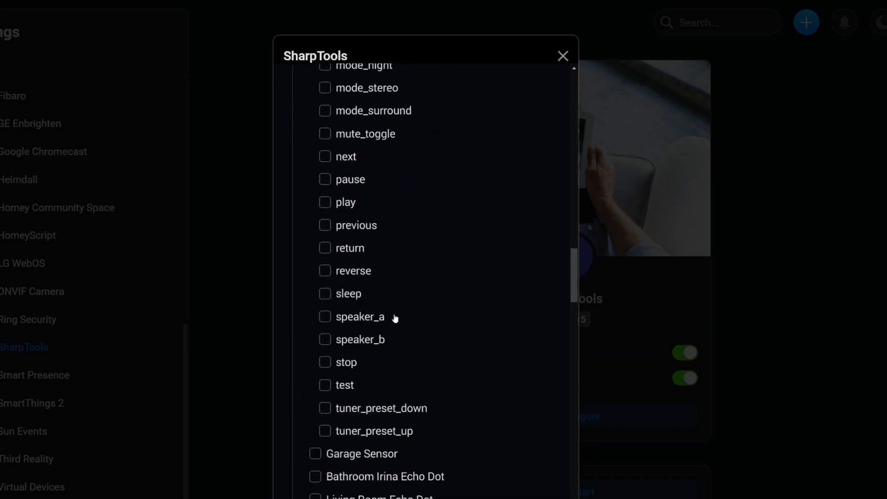
pyautogui.scroll(-20, 395, 318)
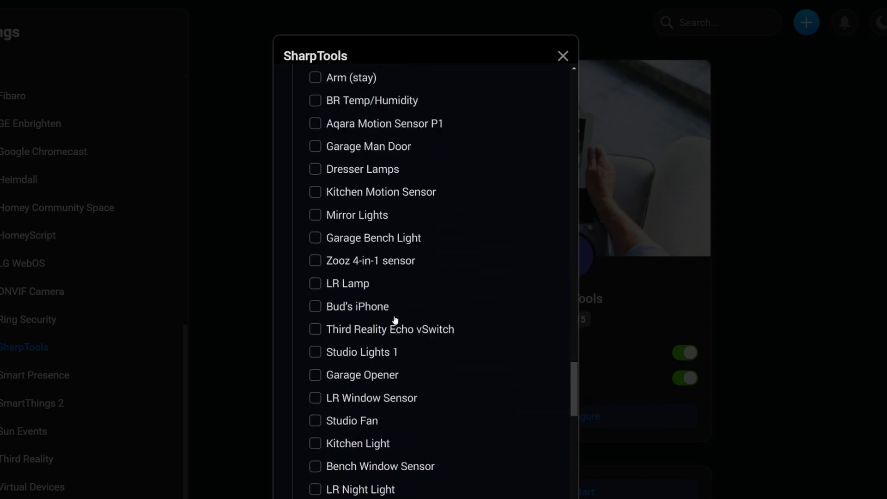
pyautogui.scroll(-7, 395, 319)
pyautogui.click(319, 255)
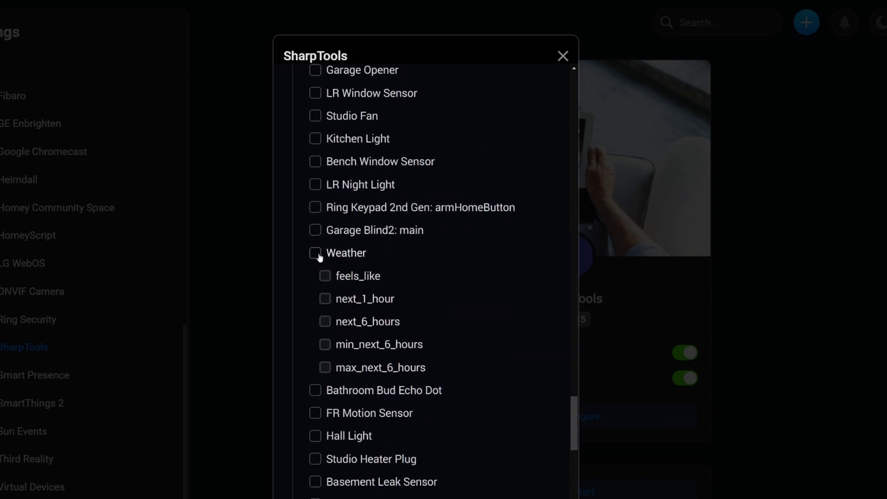
pyautogui.click(316, 255)
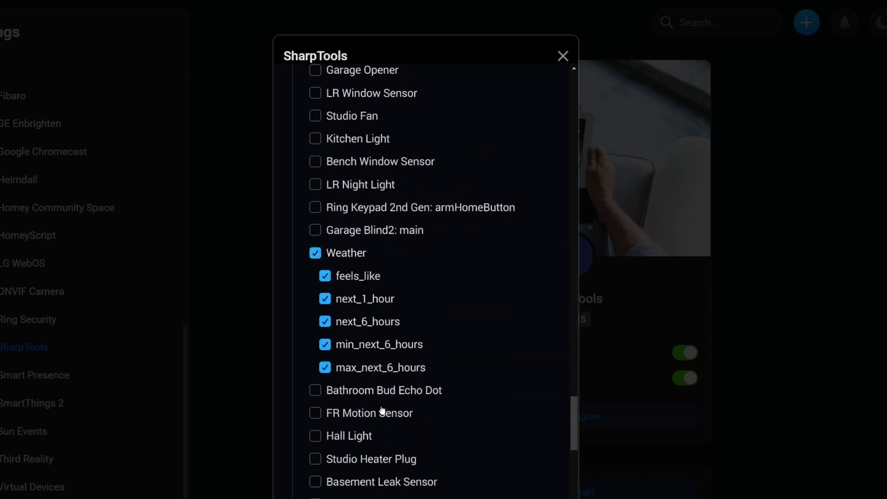
# Tick Garage Blind3 and save the selection to sync it.
pyautogui.scroll(-2, 438, 402)
pyautogui.scroll(-7, 435, 393)
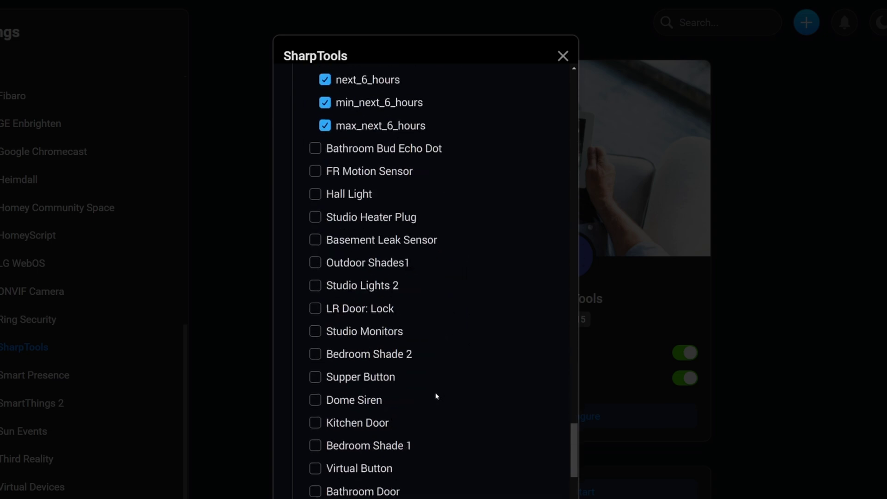
pyautogui.scroll(-6, 436, 392)
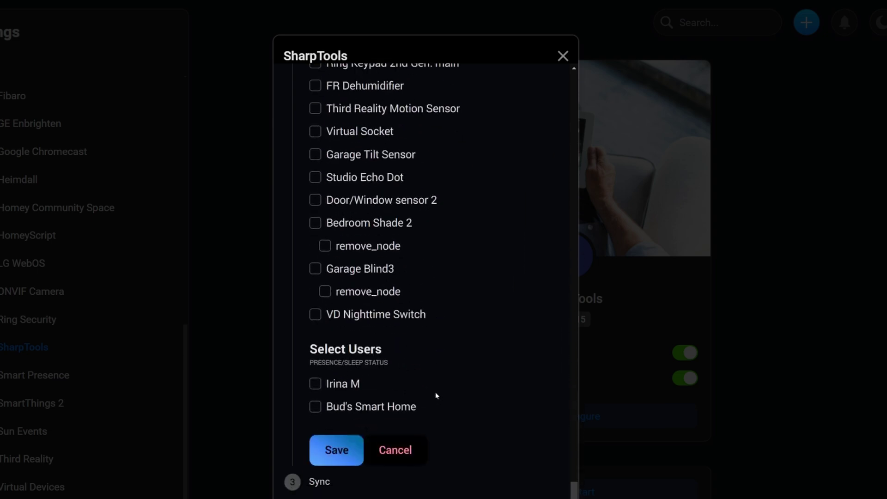
pyautogui.click(315, 269)
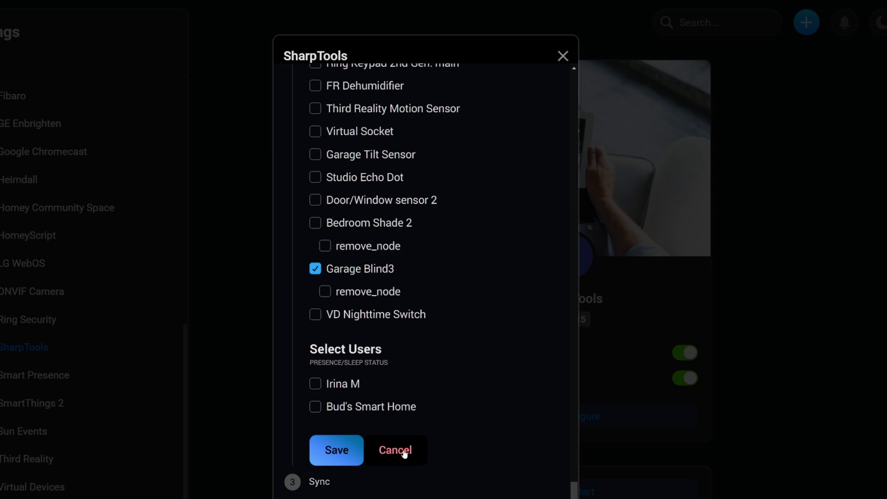
pyautogui.click(335, 451)
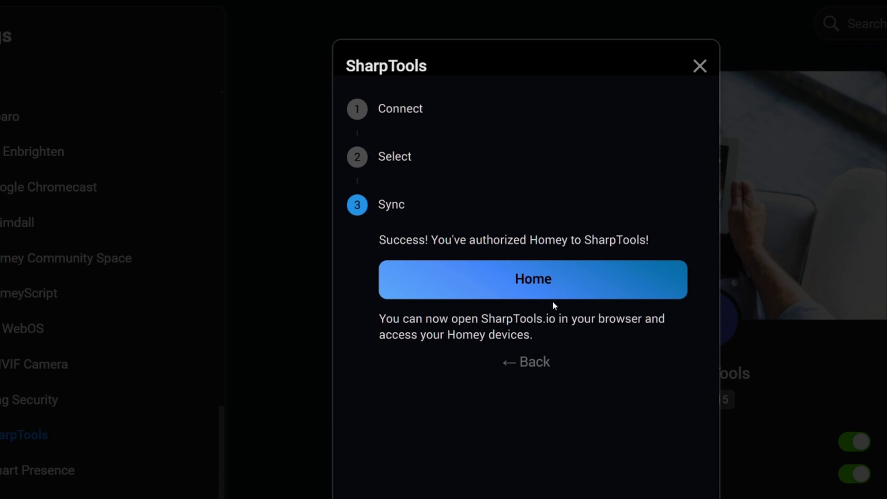
# Go back Home from the success step and close the SharpTools configuration dialog.
pyautogui.click(562, 282)
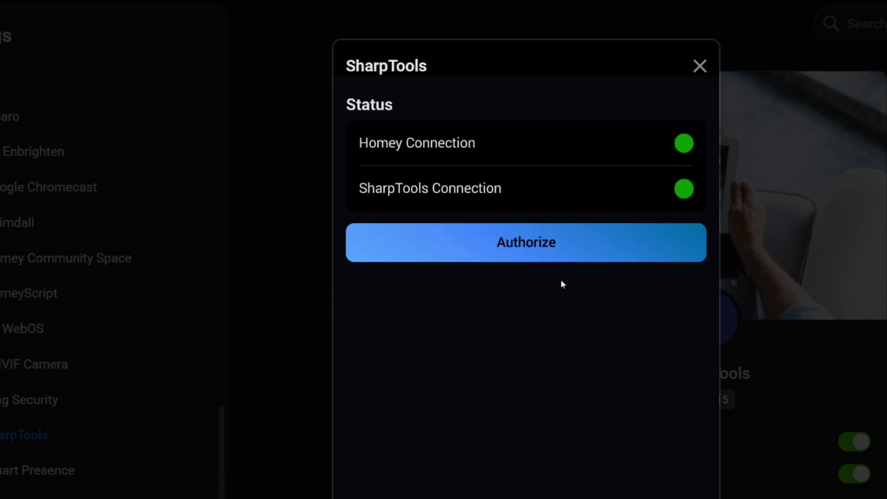
pyautogui.click(700, 66)
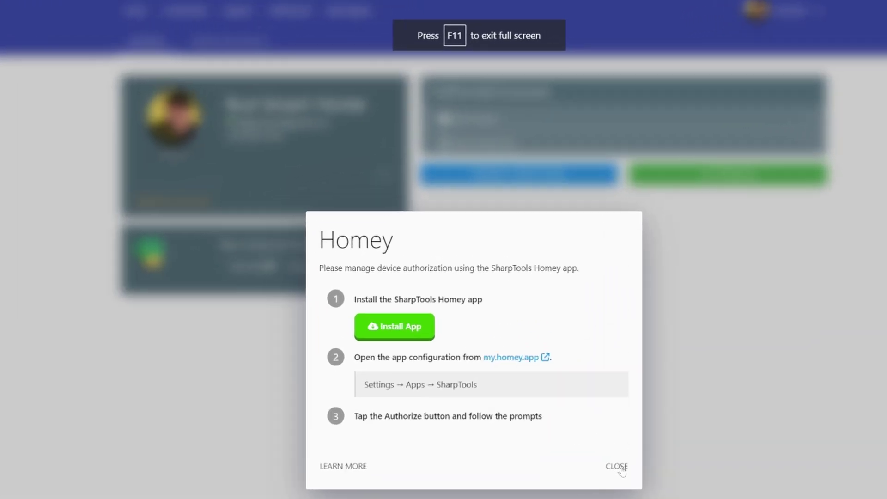
pyautogui.click(616, 466)
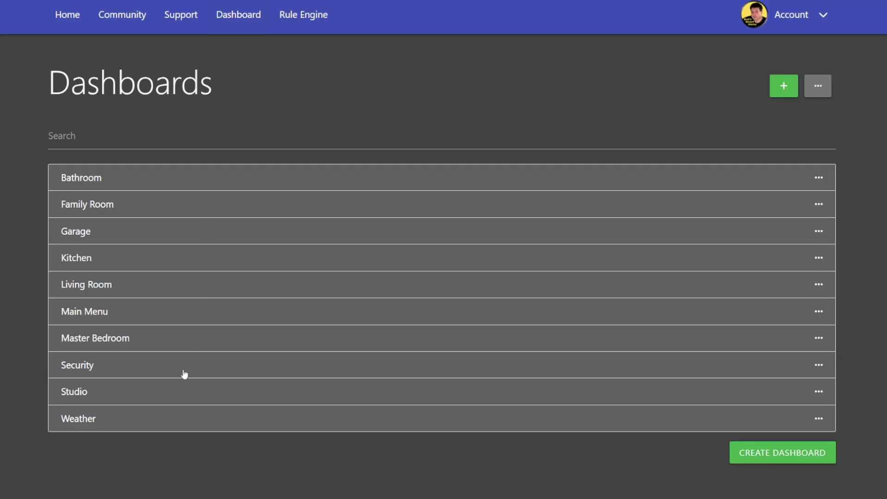
# Open the Weather dashboard, then go to the Family Room dashboard.
pyautogui.click(115, 419)
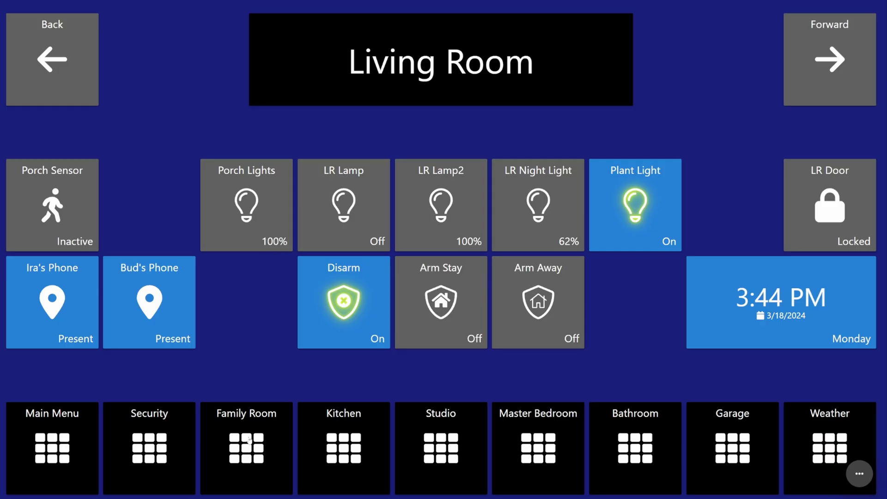
pyautogui.click(249, 440)
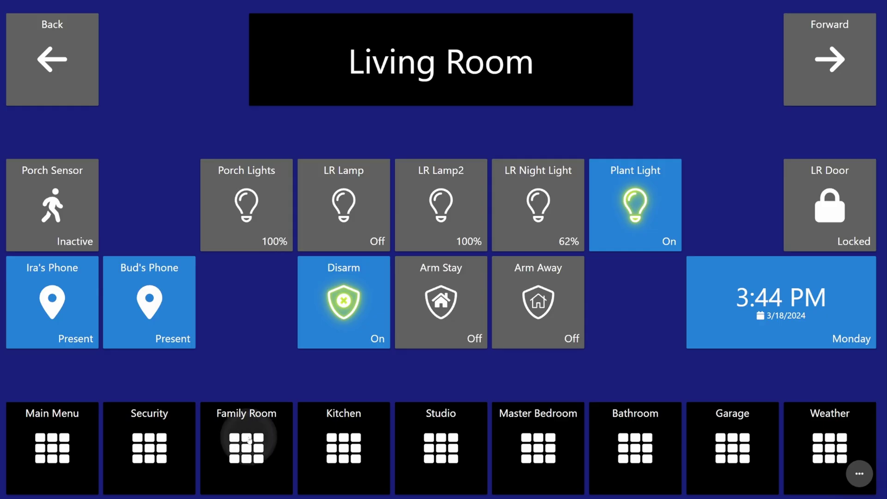
# Step through the Kitchen, Studio, Master Bedroom, Bathroom and Garage dashboards in turn.
pyautogui.click(345, 448)
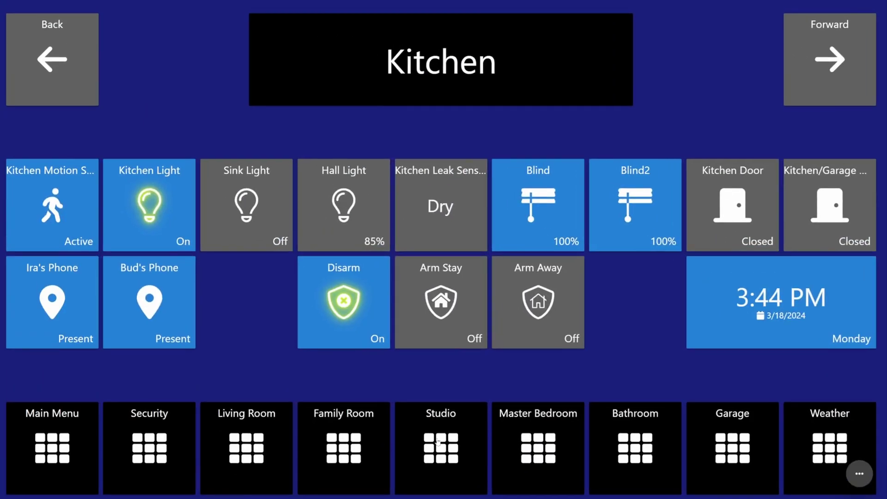
pyautogui.click(442, 443)
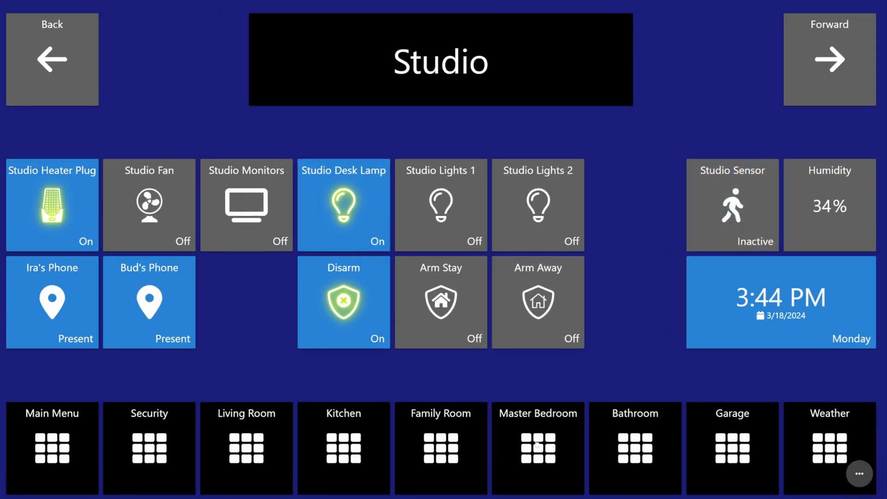
pyautogui.click(542, 443)
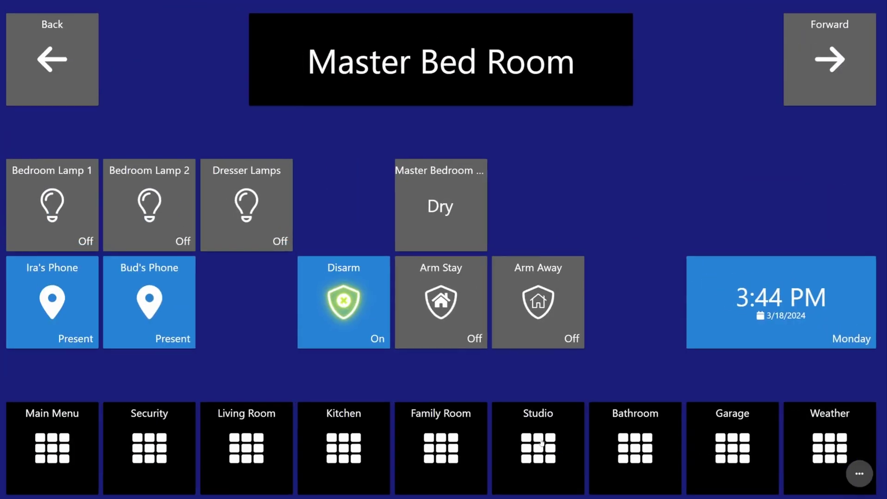
pyautogui.click(634, 442)
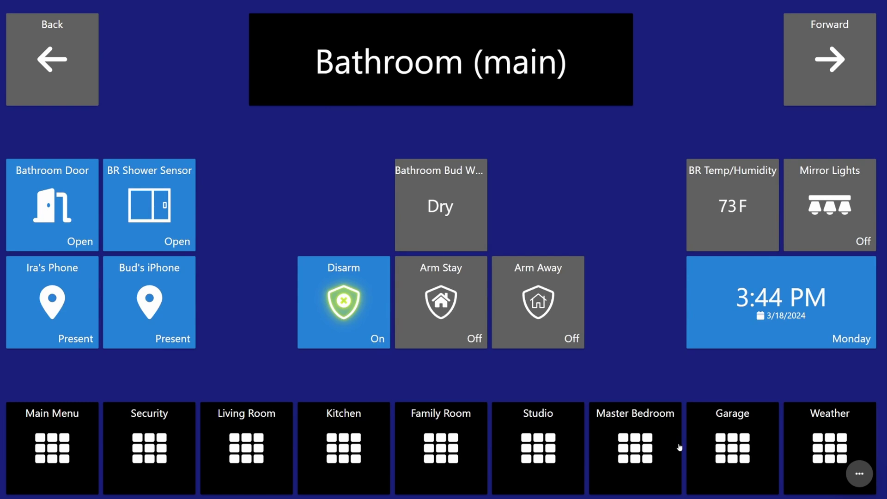
pyautogui.click(738, 447)
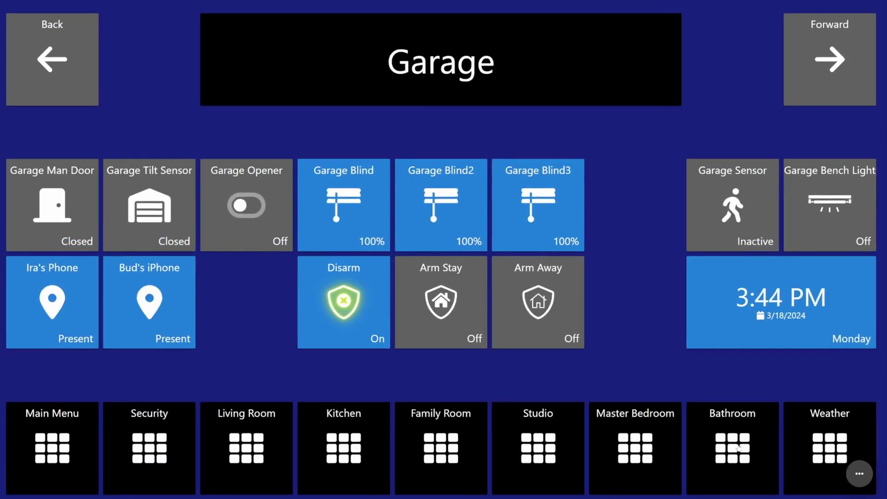